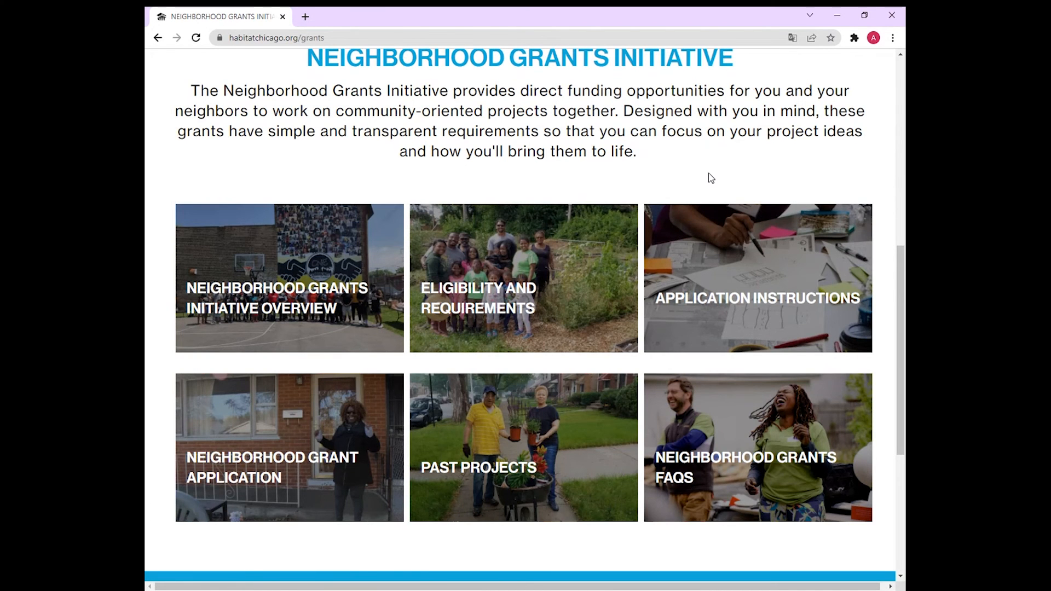
Open the Neighborhood Grant Application and review the project questions on the first page of the form.
scroll(710, 178, down, 1)
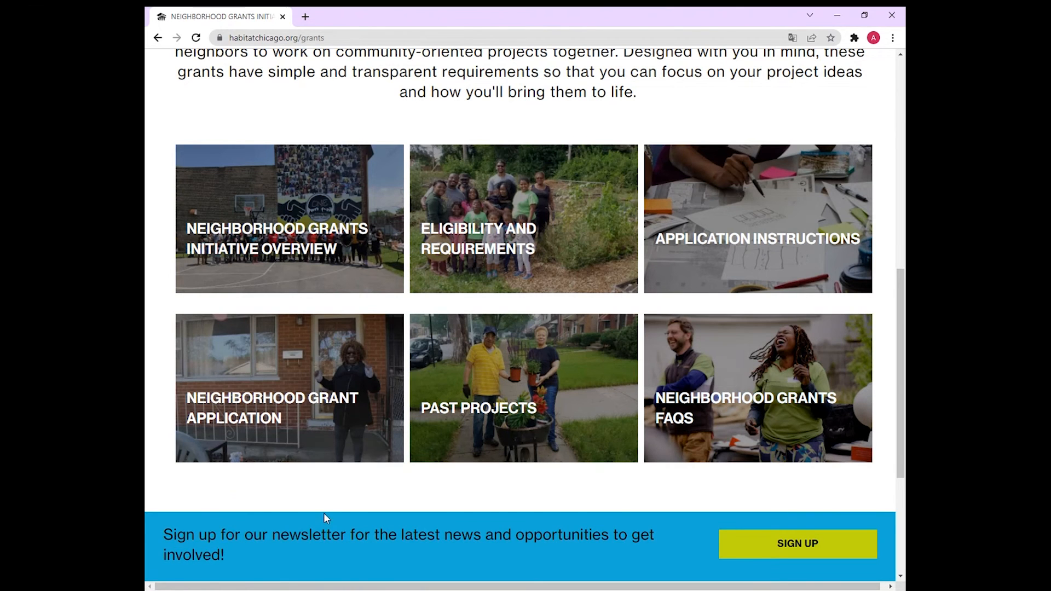
click(234, 400)
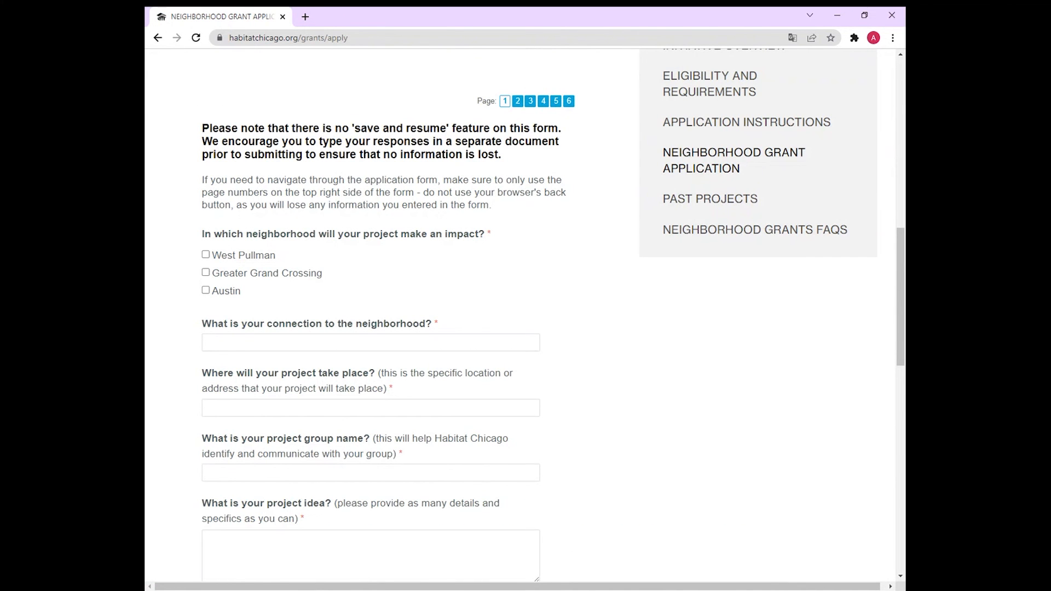
scroll(528, 289, up, 7)
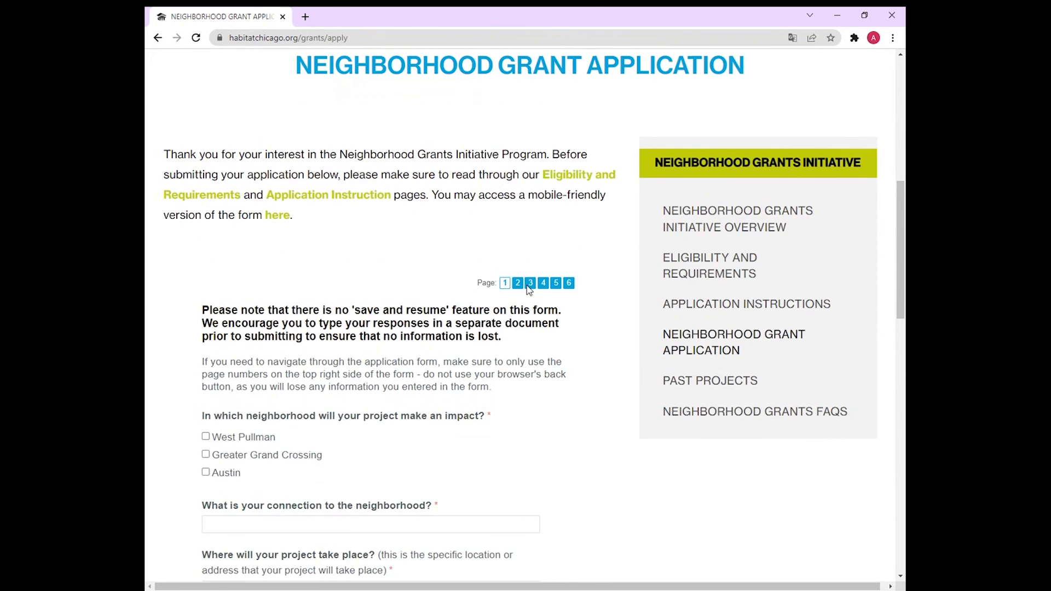
scroll(529, 291, down, 3)
scroll(559, 254, down, 1)
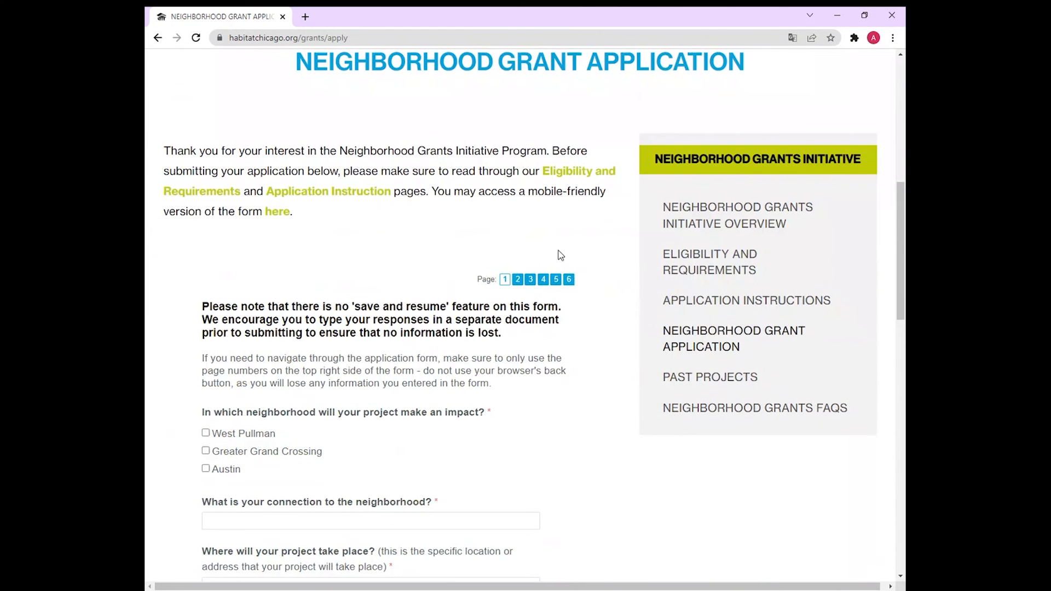
scroll(596, 240, down, 1)
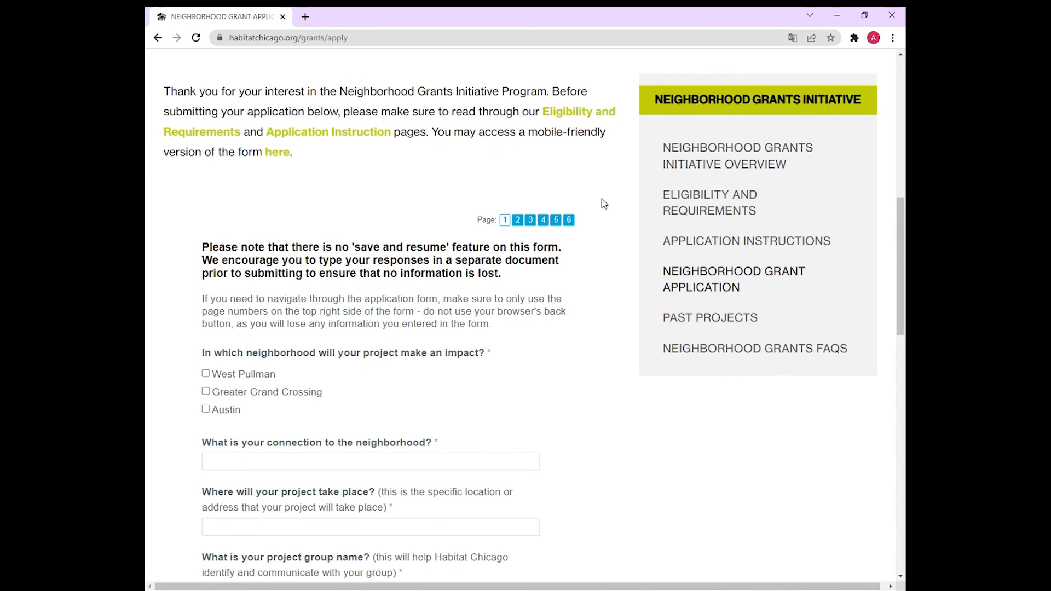
scroll(620, 234, down, 2)
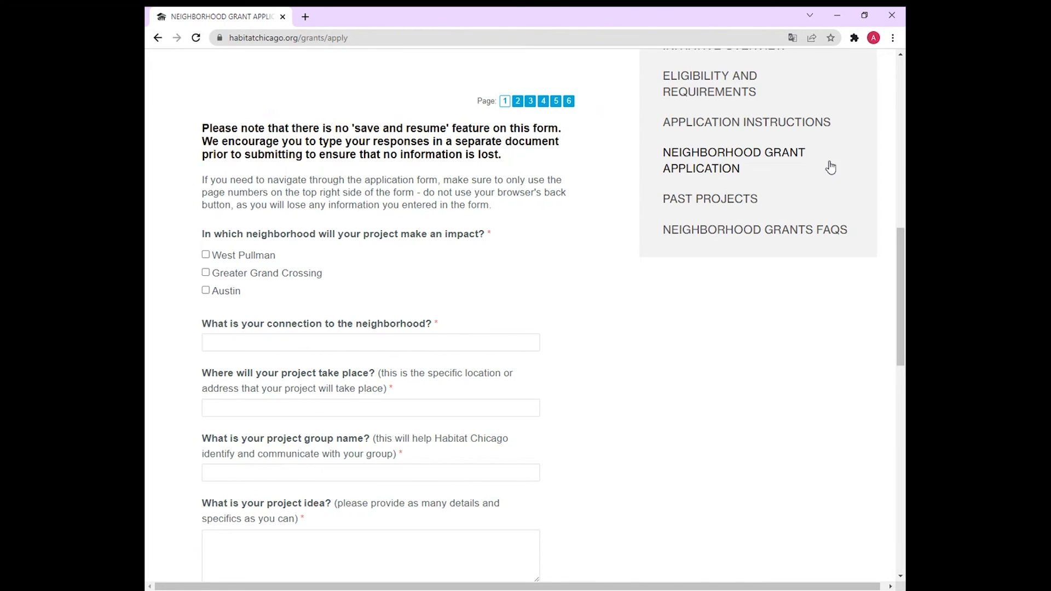
scroll(526, 363, down, 6)
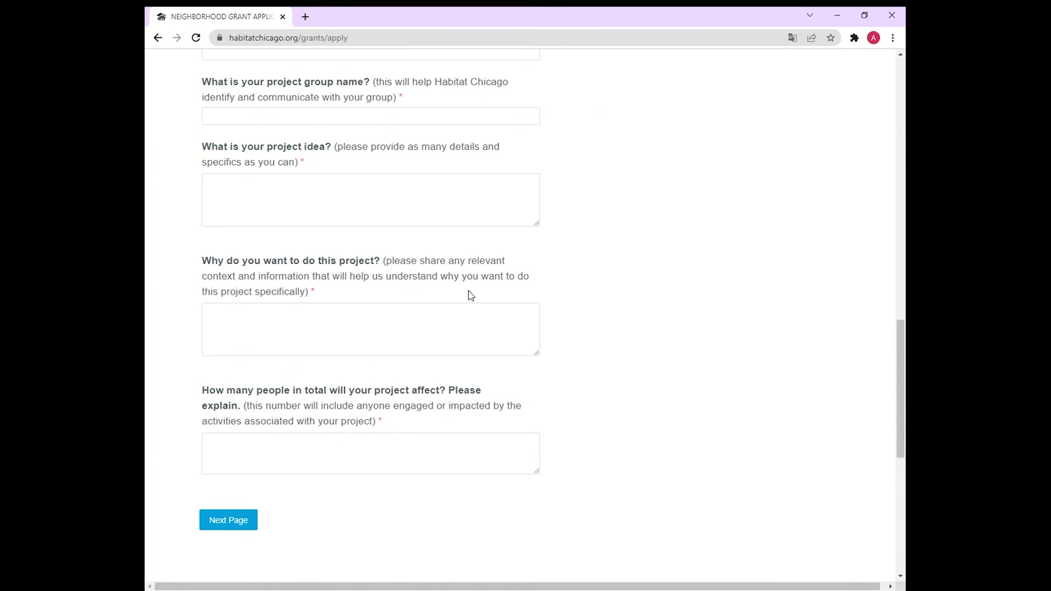
scroll(575, 239, up, 8)
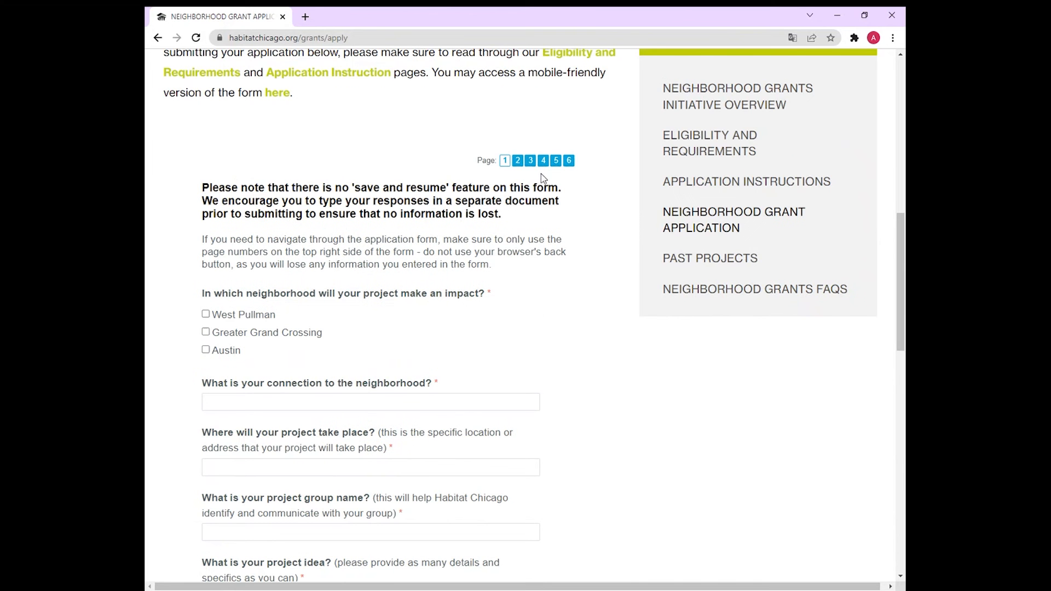
Go to page 2 of the form and review the Project Timeline and Execution questions.
click(518, 160)
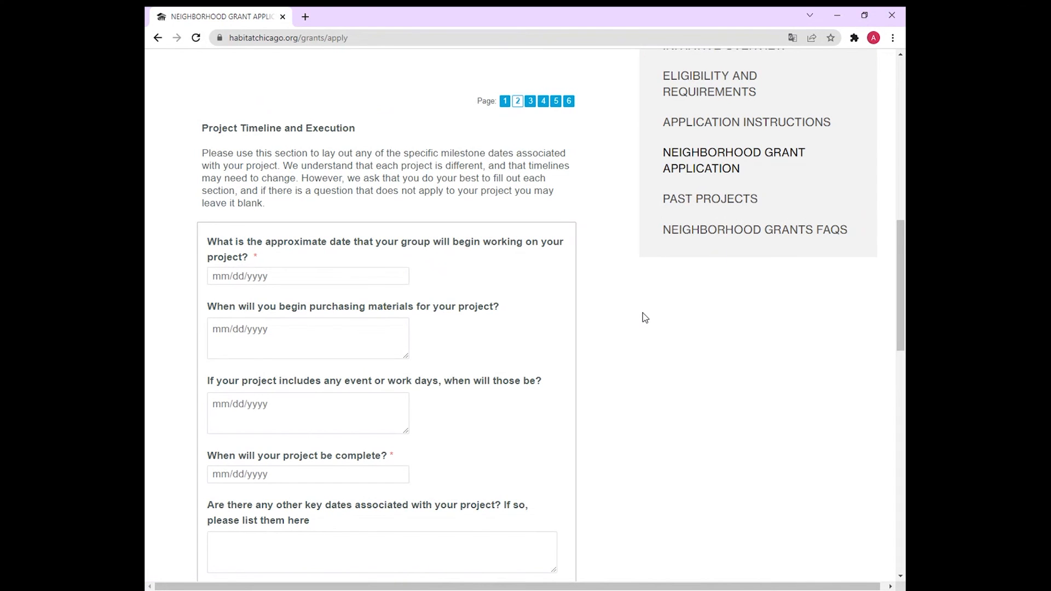
scroll(645, 318, down, 1)
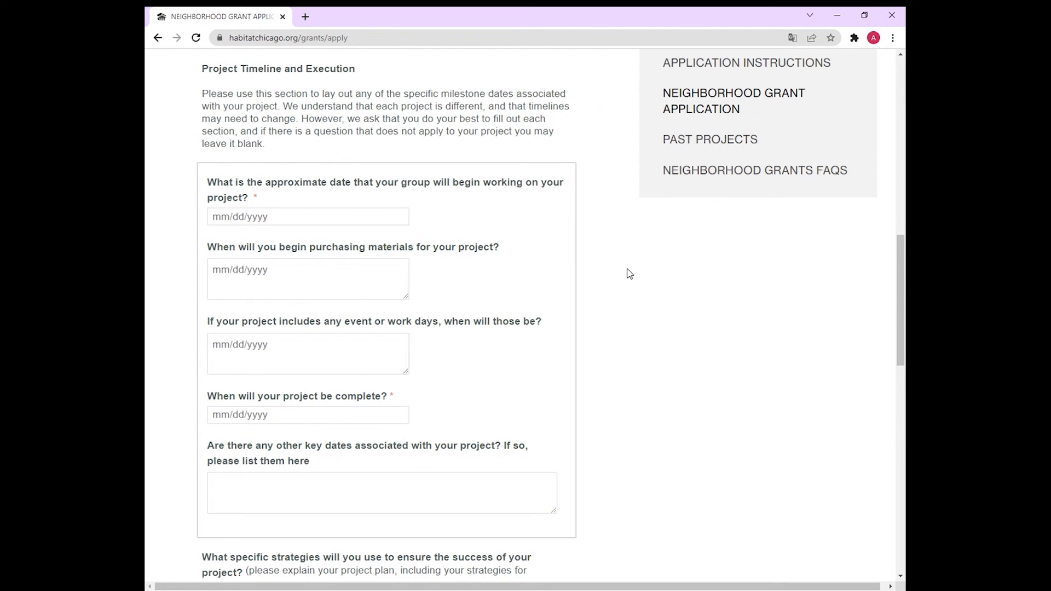
scroll(629, 274, down, 8)
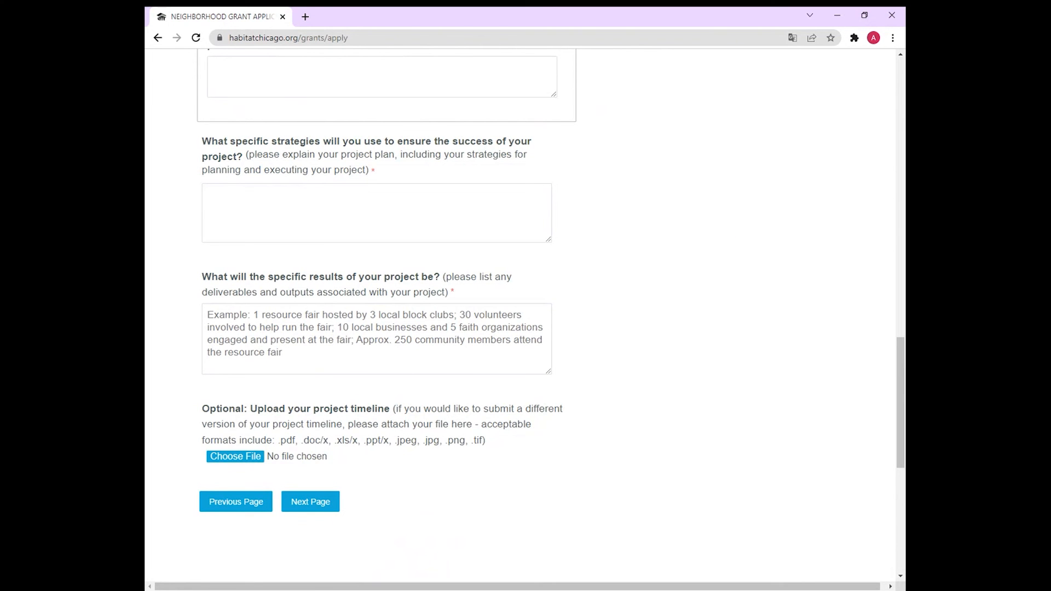
scroll(594, 77, up, 10)
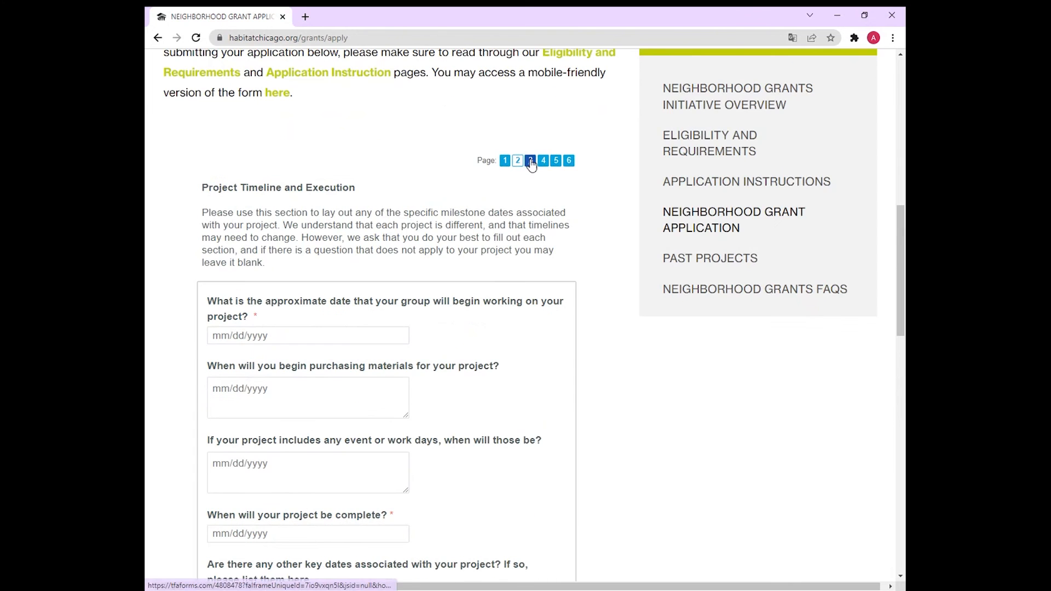
On the Project Budget page, enter a "t-shirts" item with quantity 50 and cost per unit 6.50.
click(531, 161)
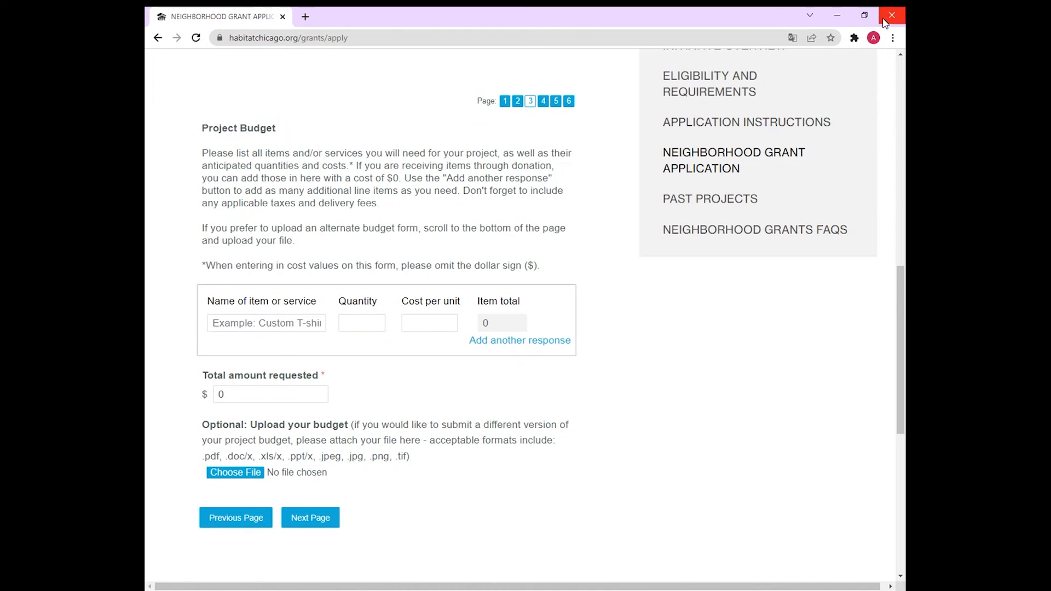
click(286, 324)
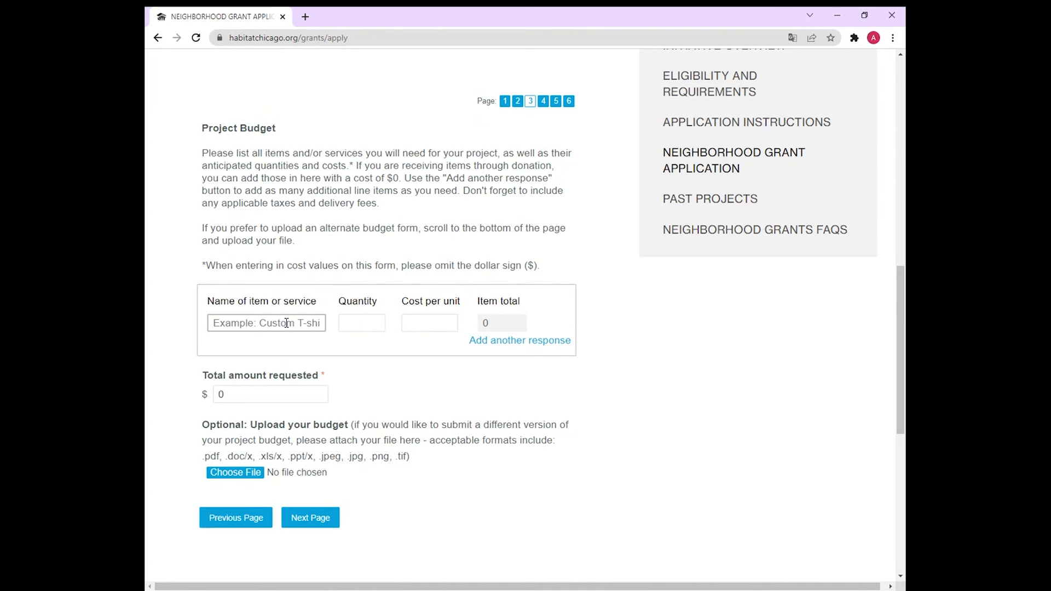
text(t-shirts)
click(358, 322)
text(50)
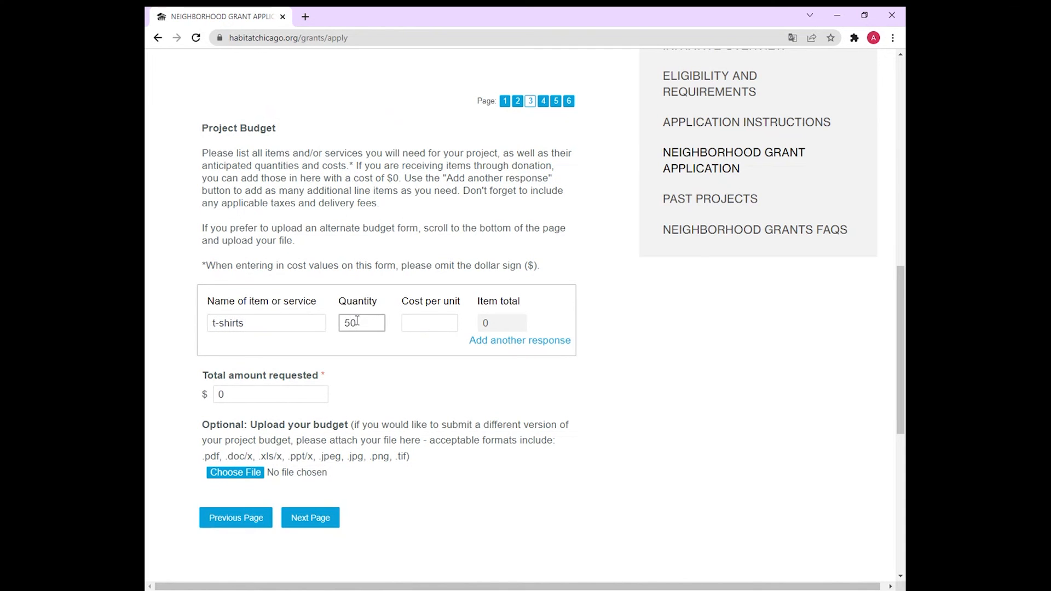
click(418, 327)
text(6.50)
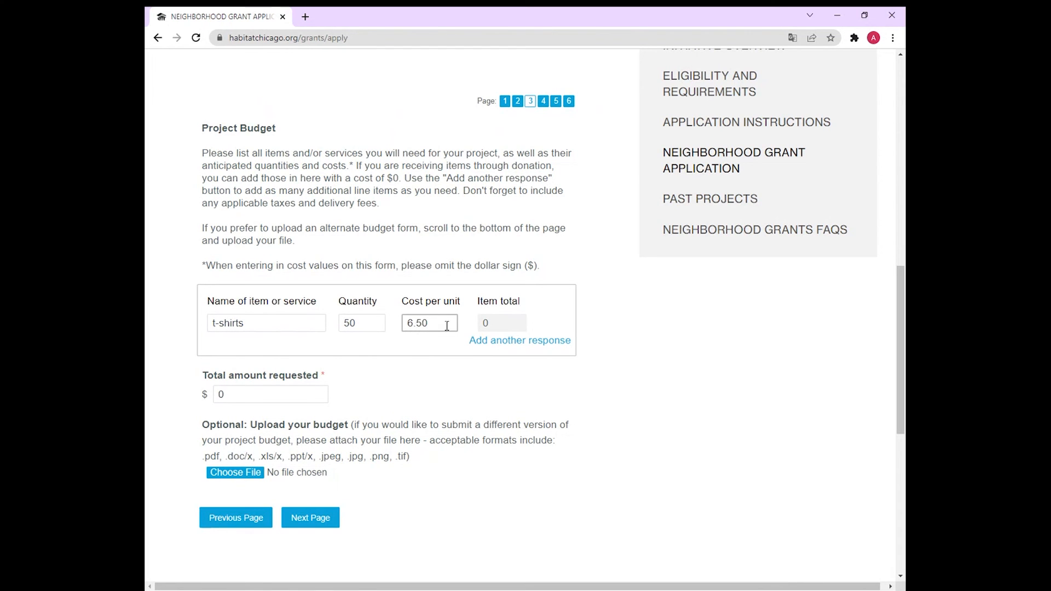
click(596, 327)
Try a dollar sign in front of the t-shirts' cost per unit and remove it again.
click(408, 322)
text($)
click(596, 311)
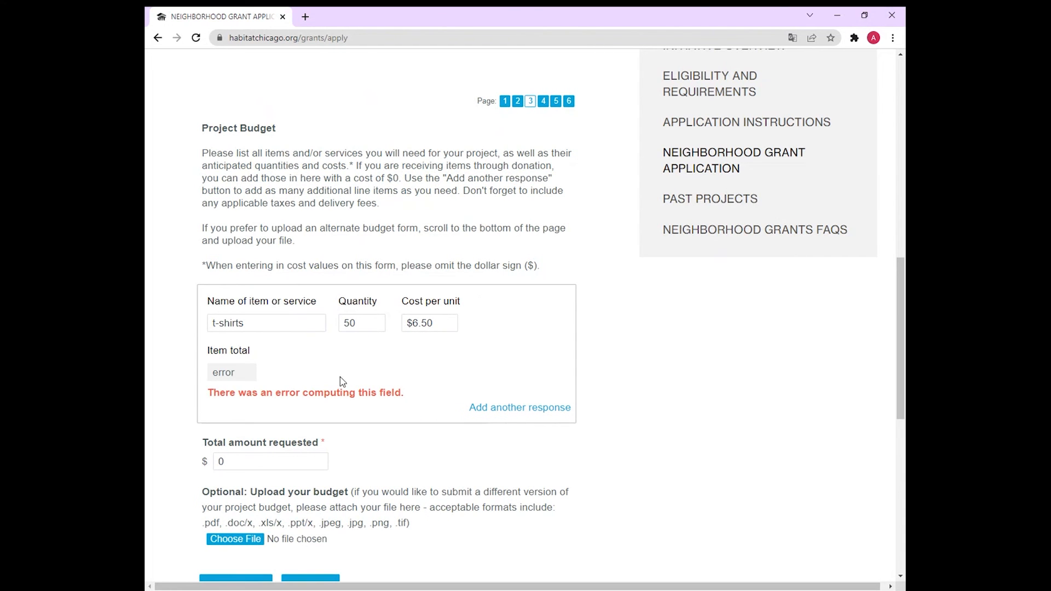
click(414, 323)
key(BackSpace)
click(498, 327)
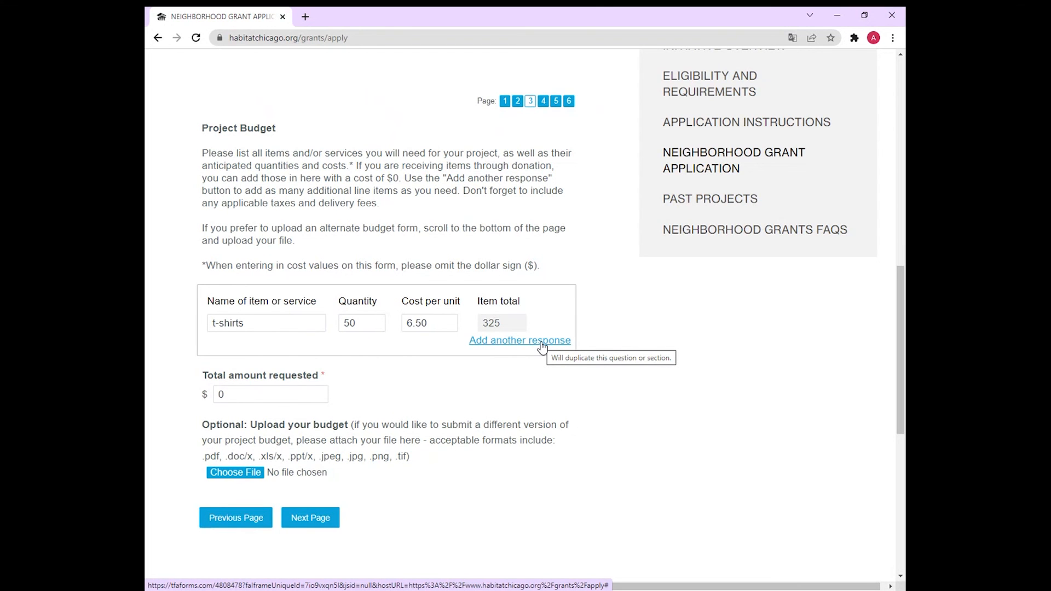
Add a second budget line for "shipping of t-shirts" with quantity 1 and cost per unit 23.99.
click(542, 342)
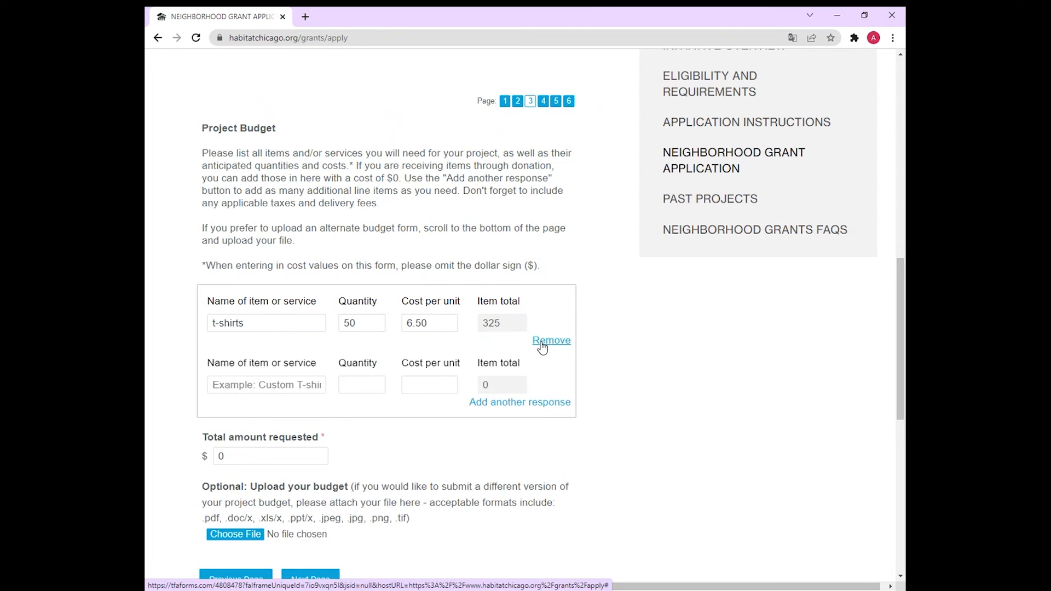
click(281, 385)
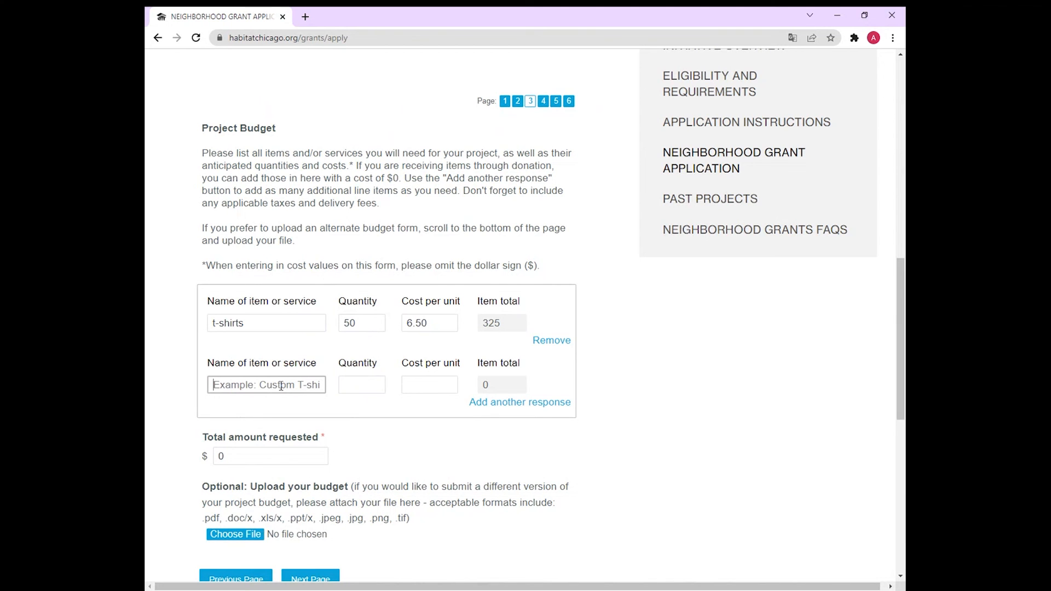
text(shipping of t)
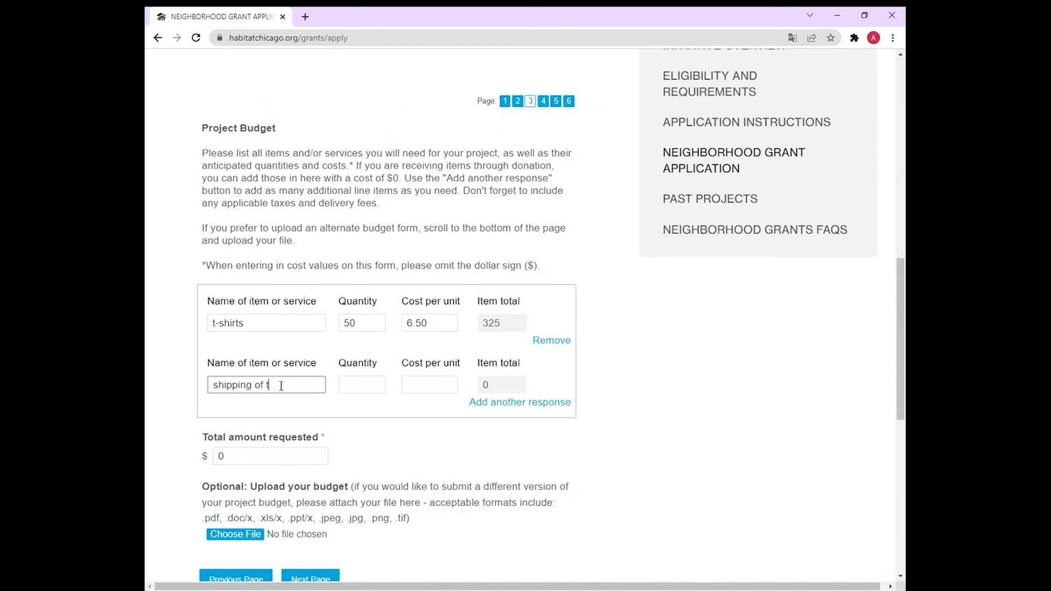
text(-shirts)
click(367, 387)
text(1)
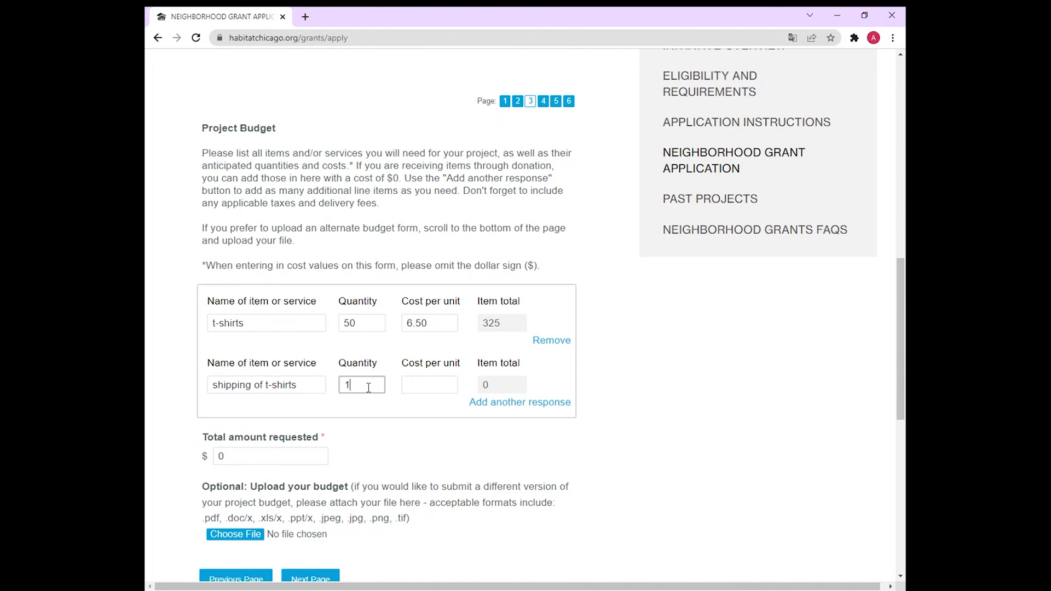
click(414, 390)
text(23.9)
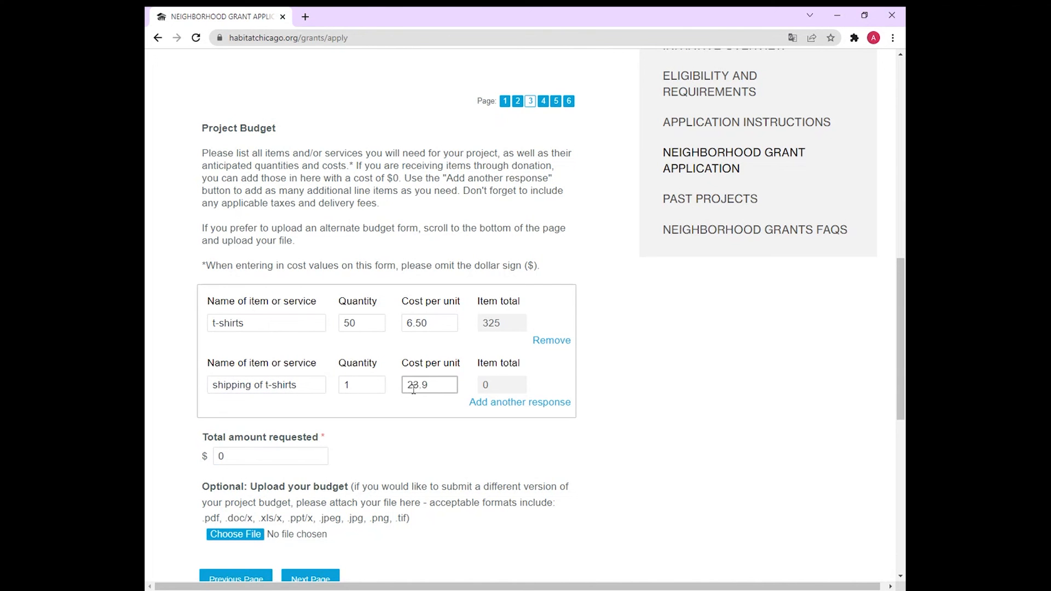
text(9)
click(649, 389)
Go to the Contact Information page and add another member section after Core Planning Group Member 3.
scroll(681, 368, up, 3)
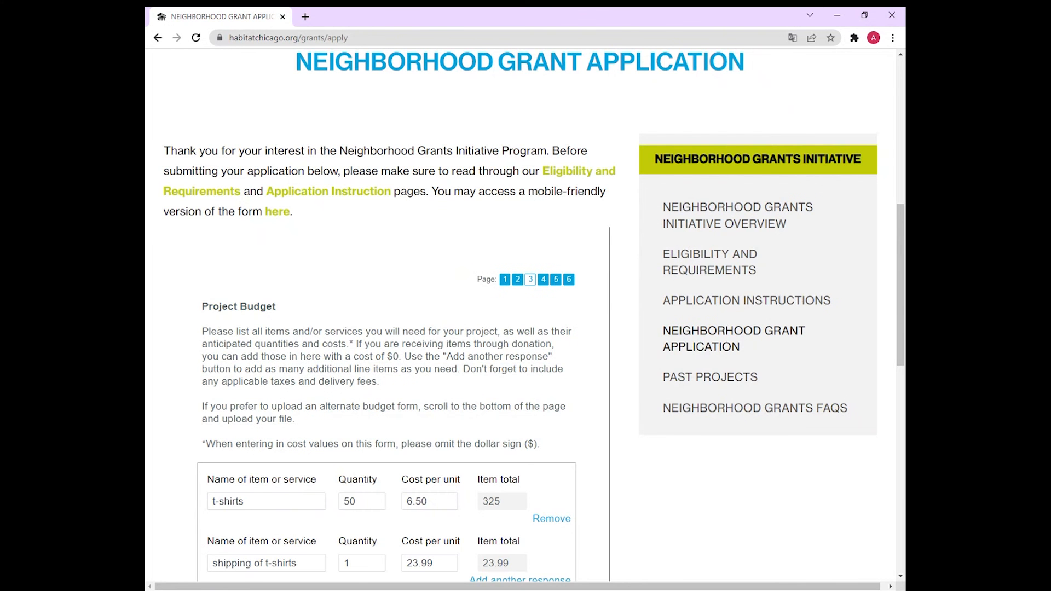
click(544, 280)
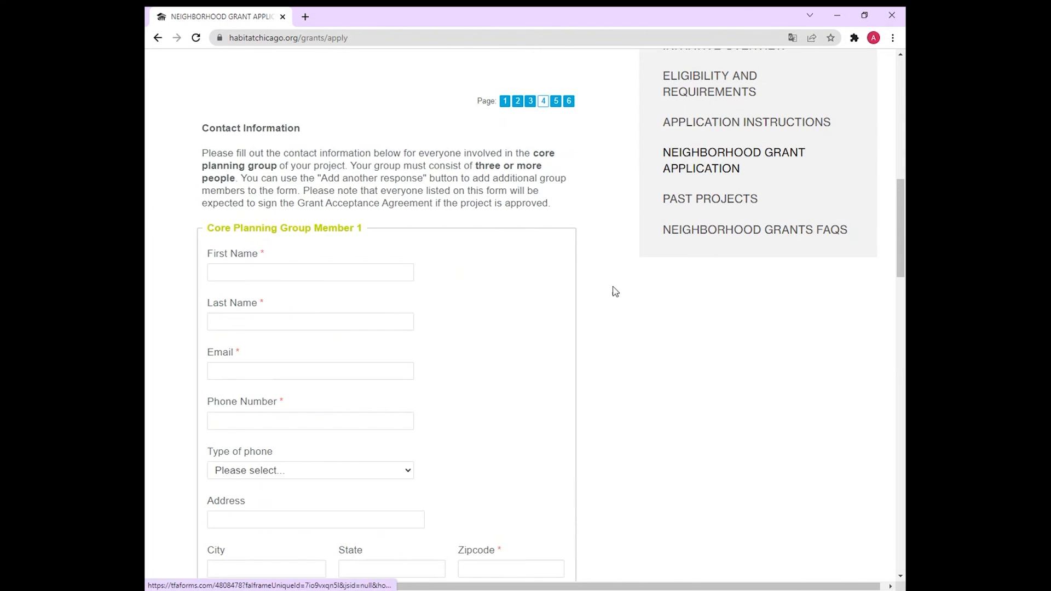
scroll(676, 352, down, 2)
scroll(677, 351, up, 1)
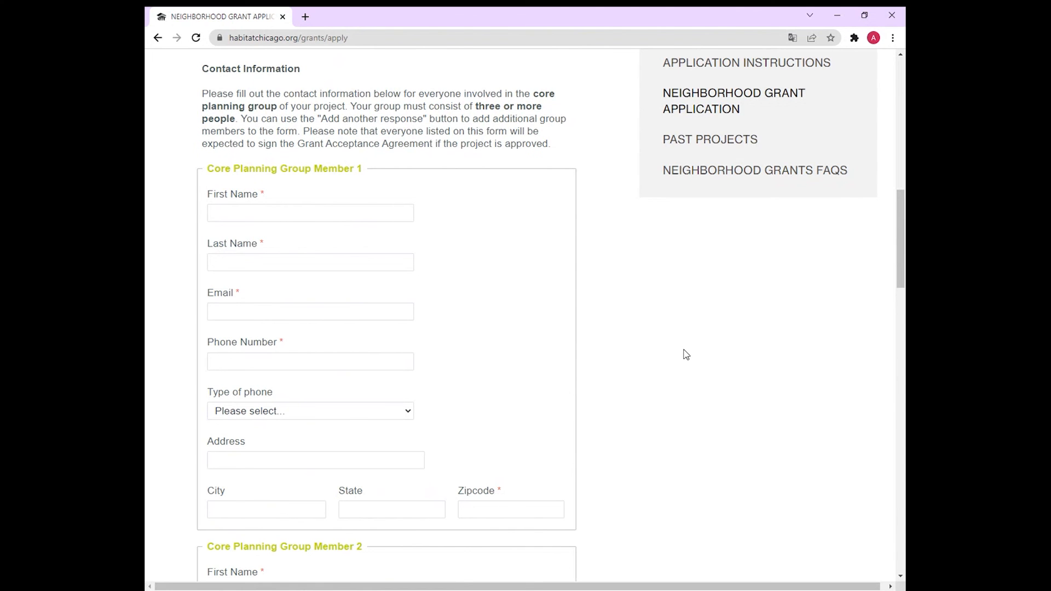
scroll(512, 365, down, 13)
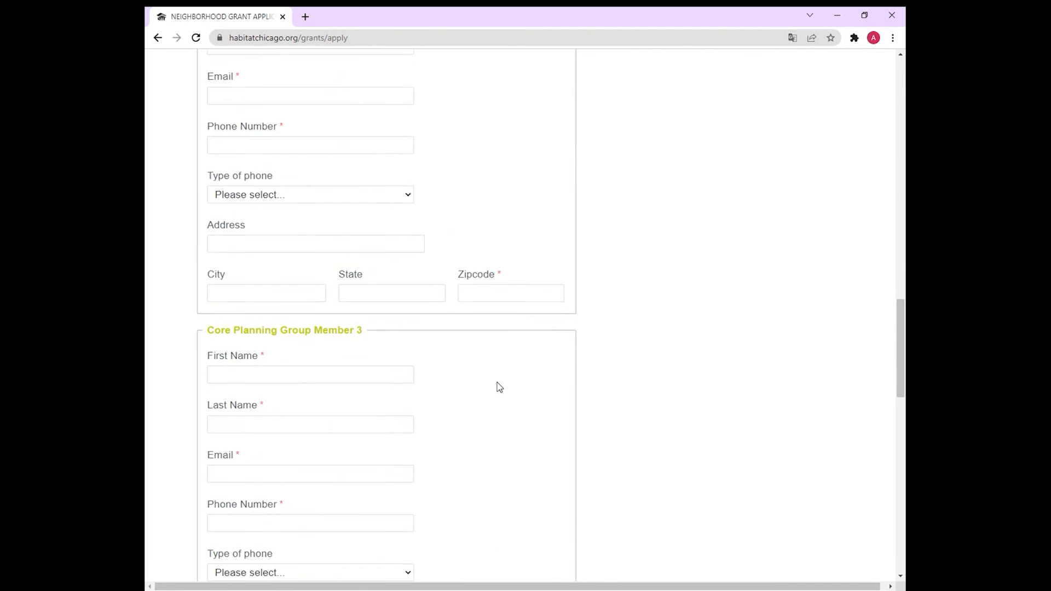
scroll(499, 387, down, 3)
click(504, 412)
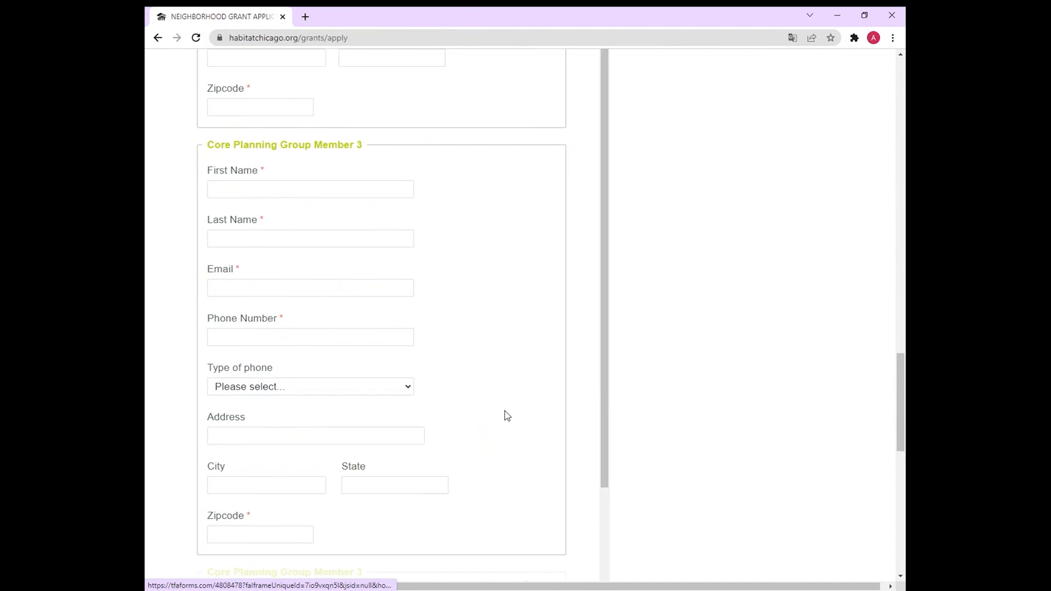
scroll(635, 359, down, 13)
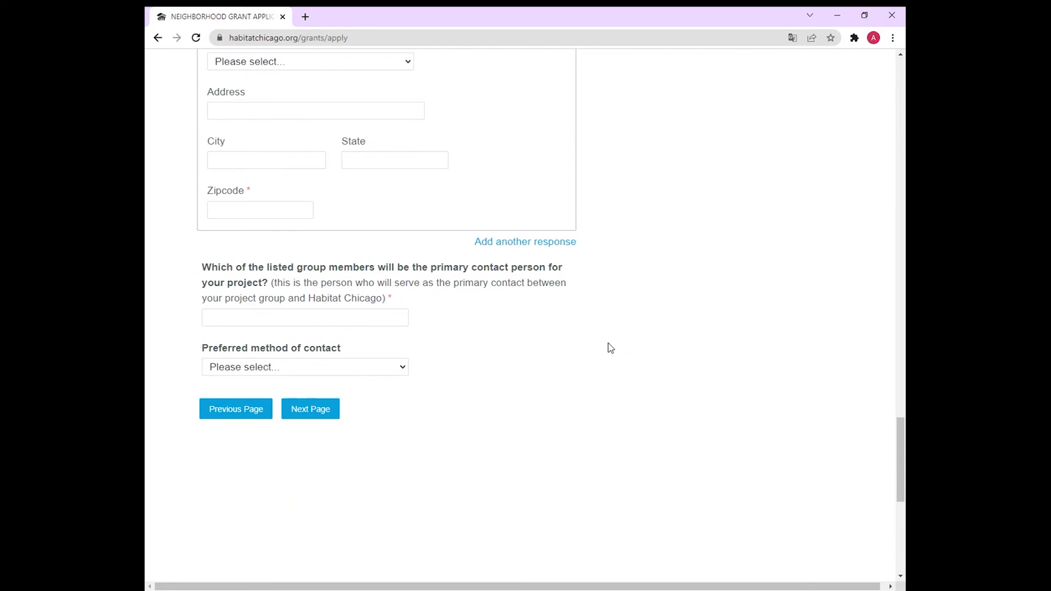
Review the optional additional file upload on page 5 and go to the Application Submission page.
scroll(599, 293, up, 10)
scroll(599, 293, up, 10)
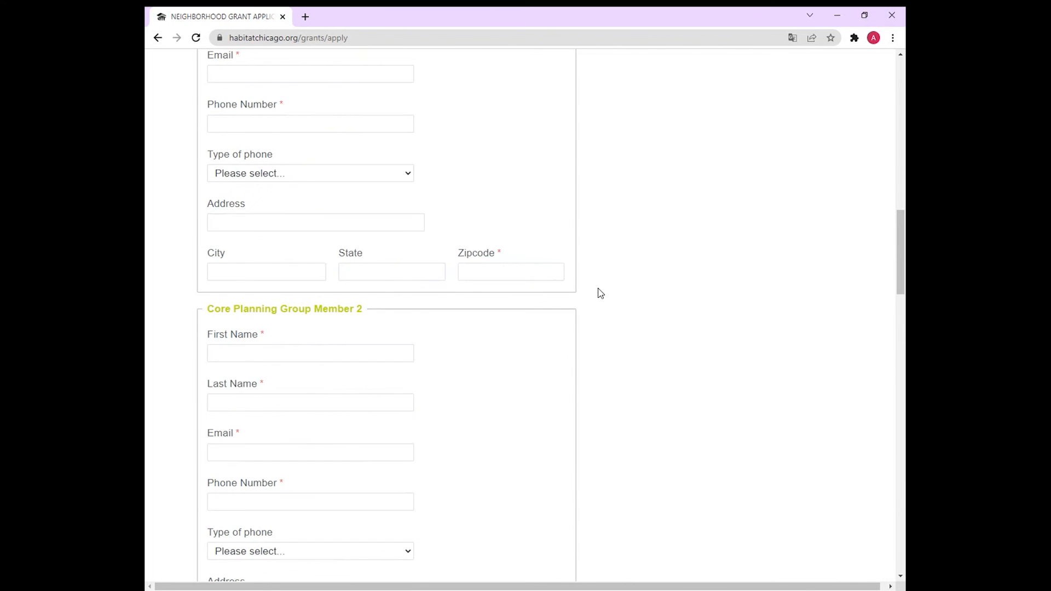
click(556, 280)
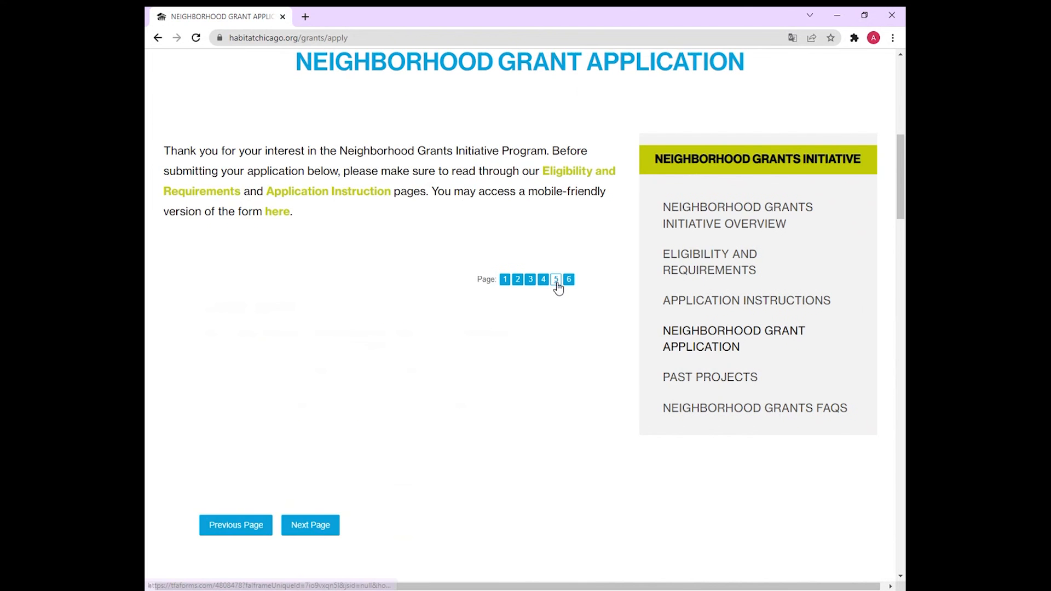
scroll(582, 305, down, 3)
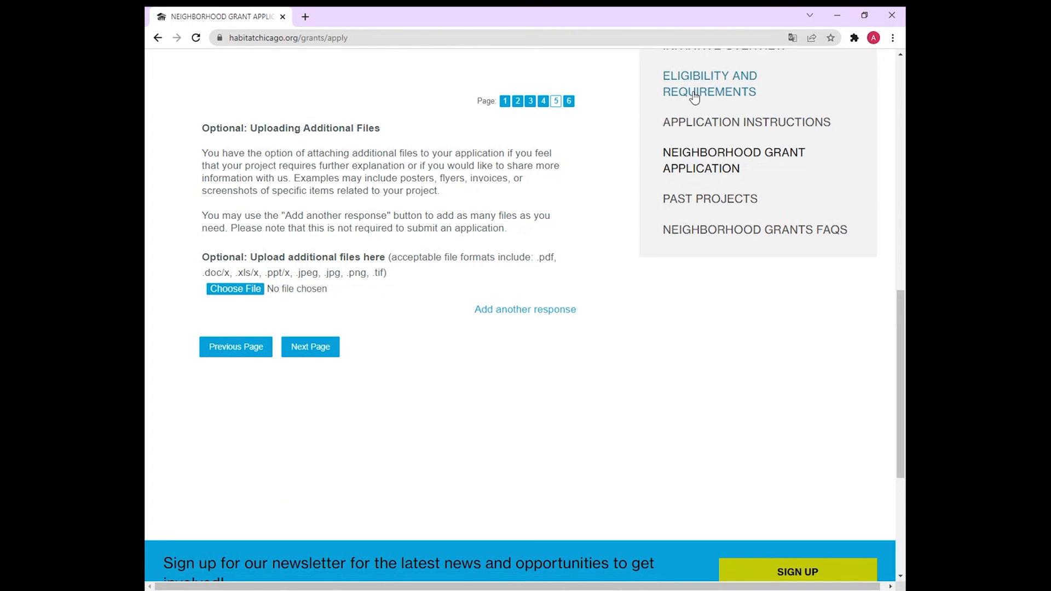
click(567, 102)
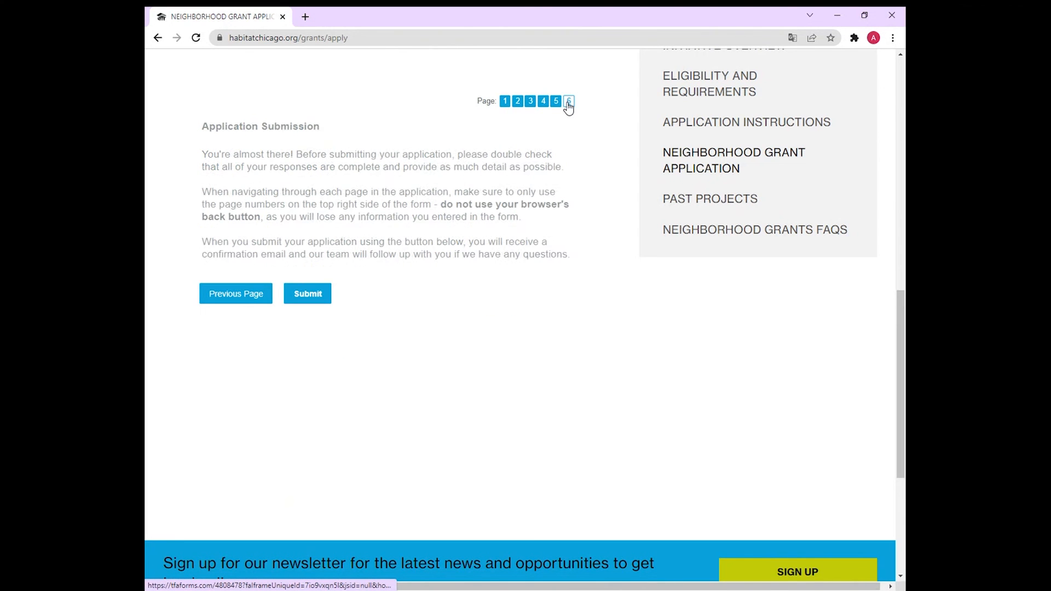